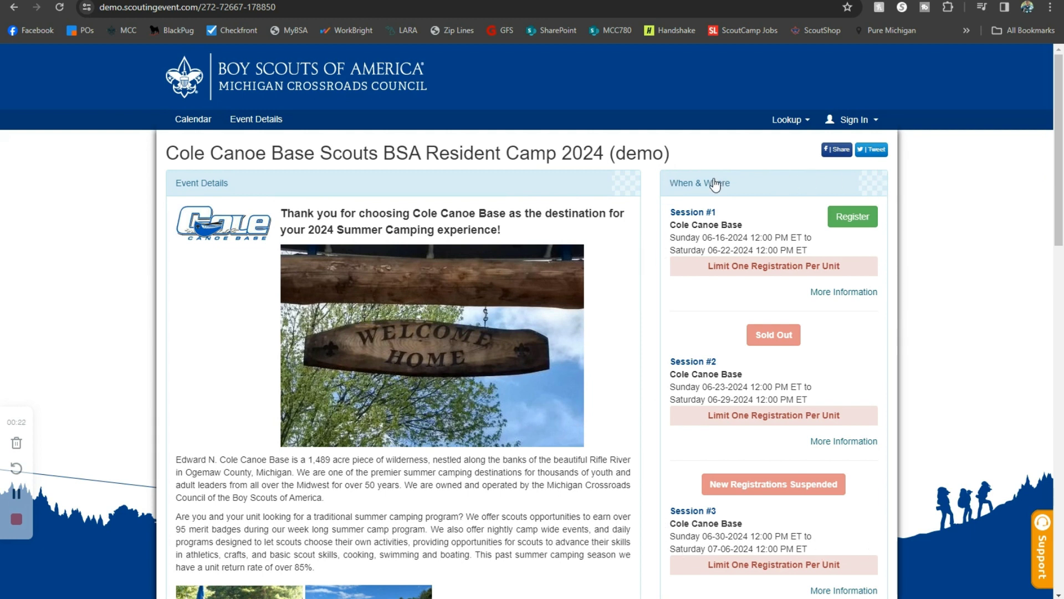
# - Start registering for Session #1 of the Cole Canoe Base 2024 camp
pyautogui.click(862, 223)
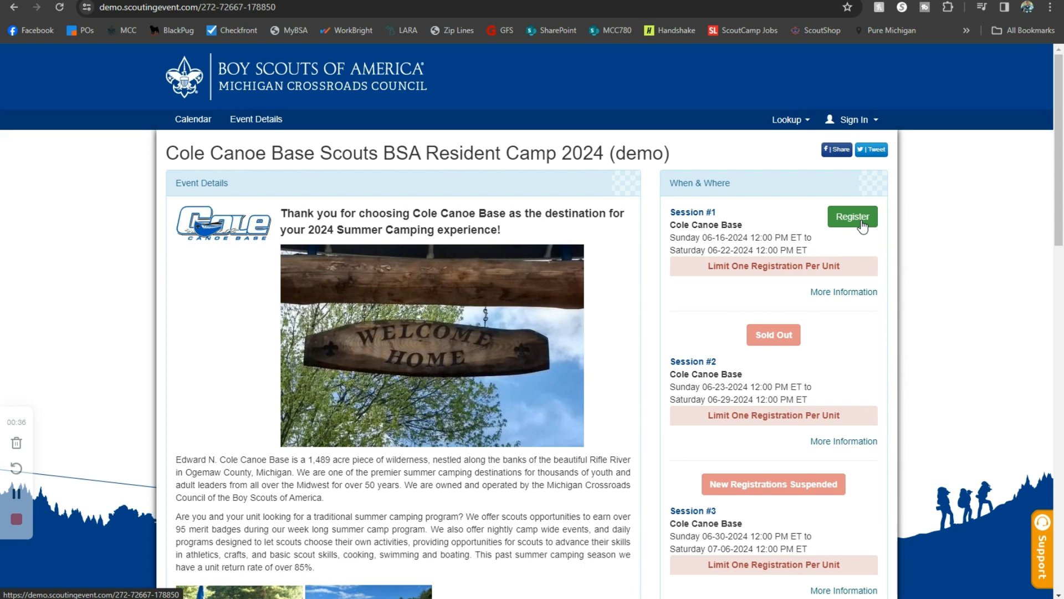
pyautogui.click(853, 218)
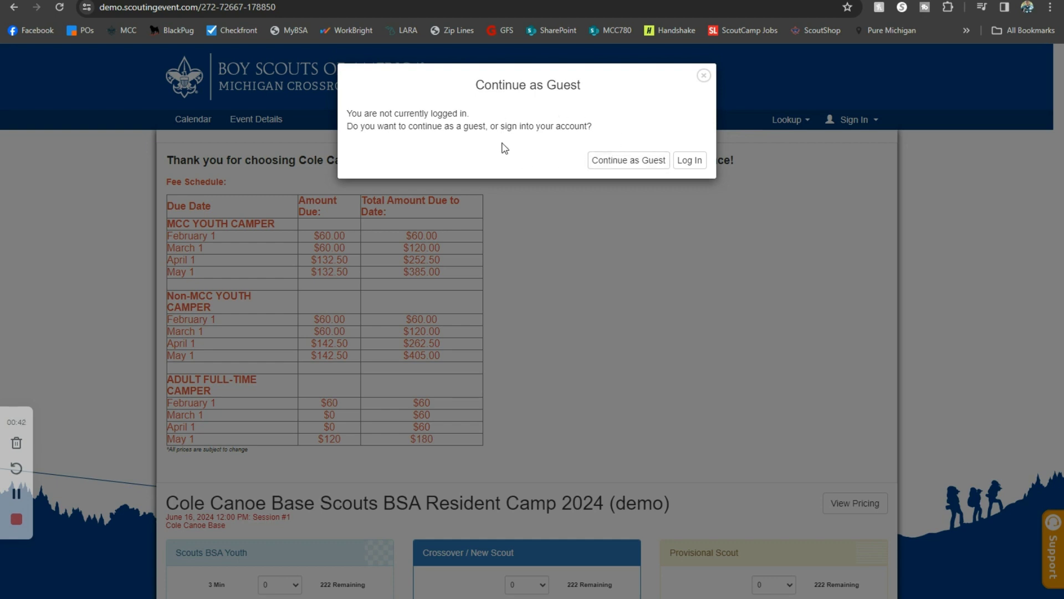
# - As a guest, request 4 Youth, 2 Crossover, 1 Part Time Adult and 3 Adults
pyautogui.click(635, 165)
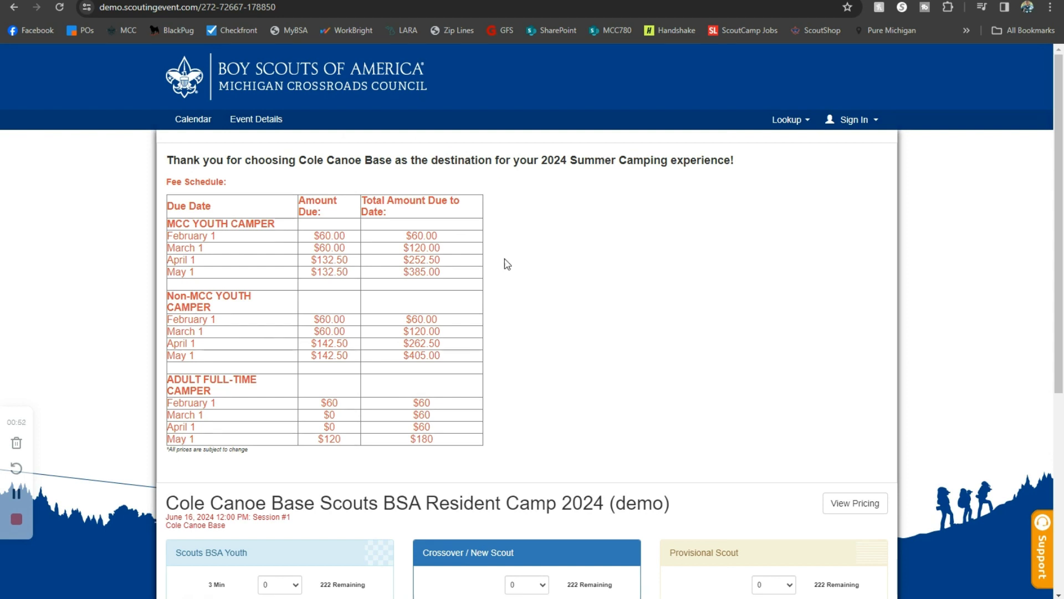
pyautogui.scroll(-1, 585, 347)
pyautogui.scroll(-2, 582, 334)
pyautogui.scroll(-1, 492, 273)
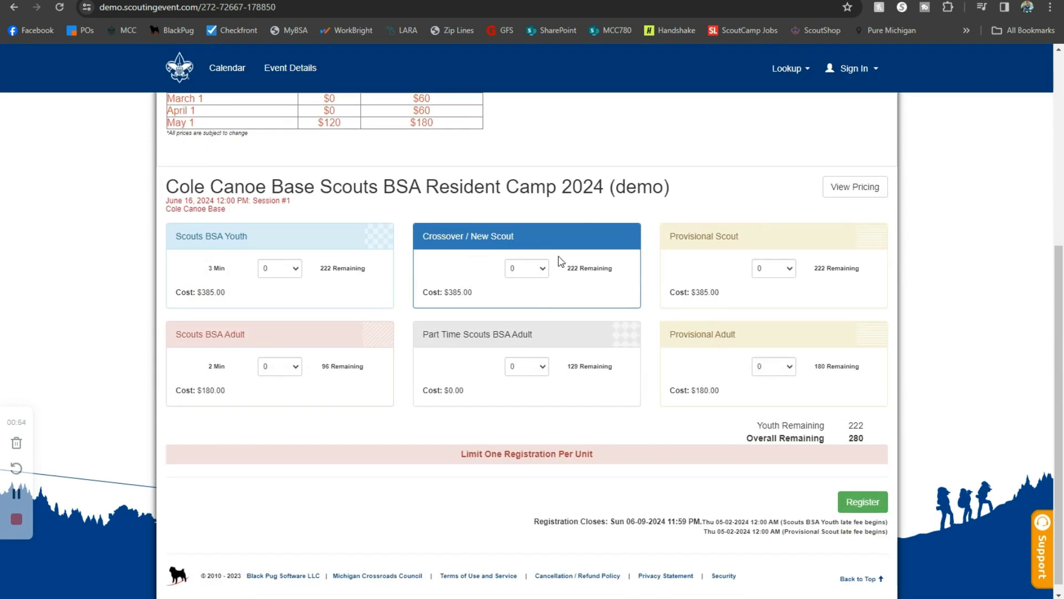
pyautogui.click(295, 274)
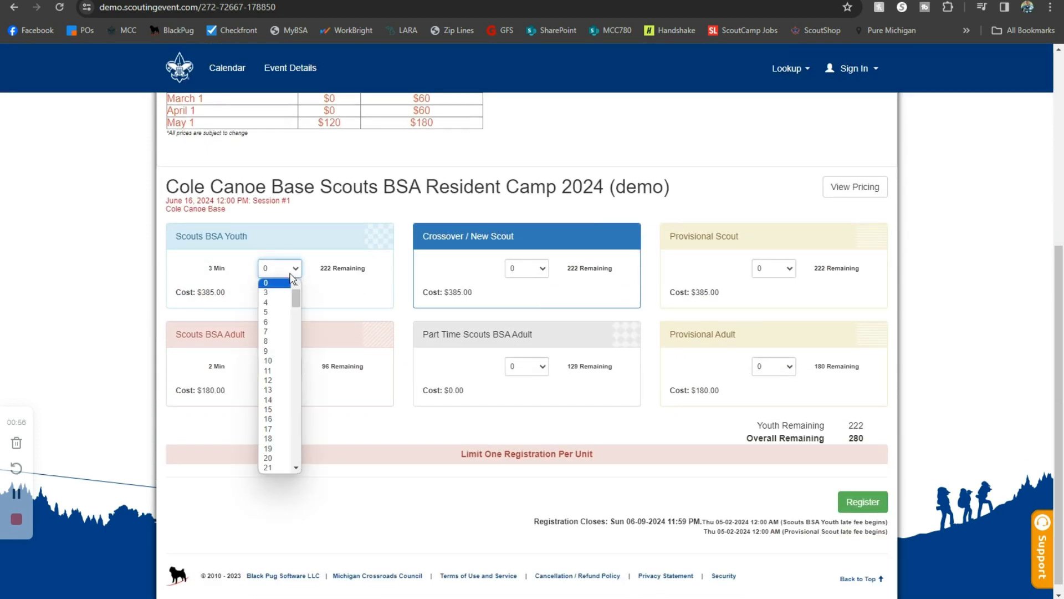
pyautogui.click(273, 304)
pyautogui.click(541, 269)
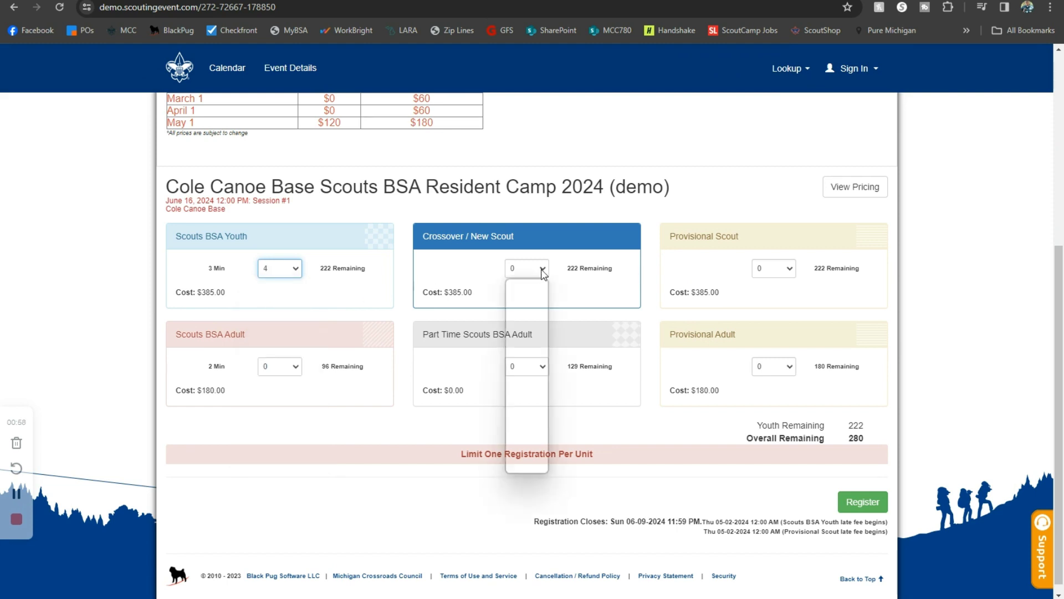
pyautogui.click(524, 303)
pyautogui.click(545, 371)
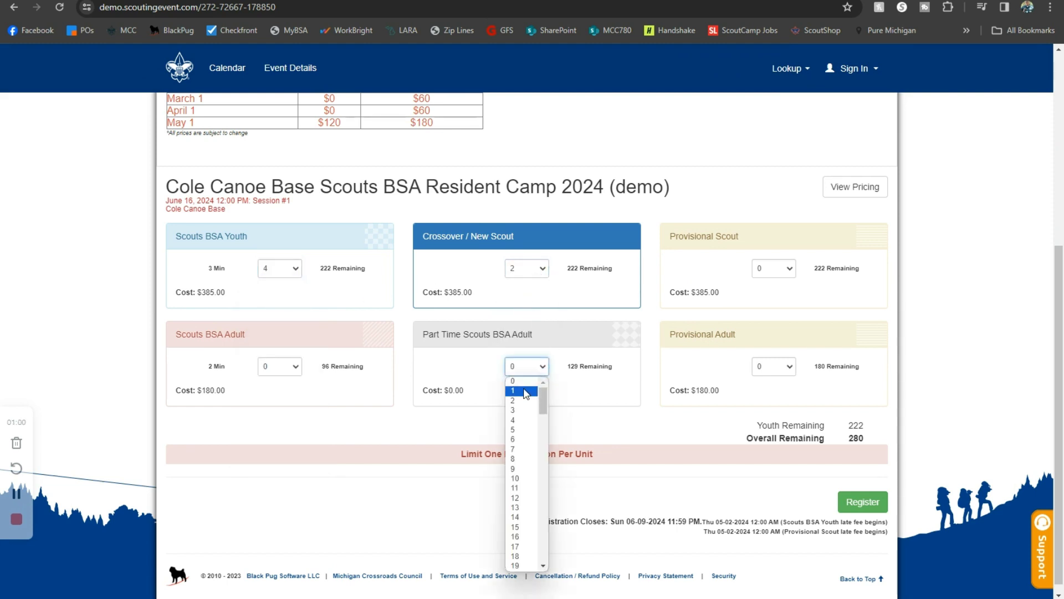
pyautogui.click(518, 391)
pyautogui.click(294, 371)
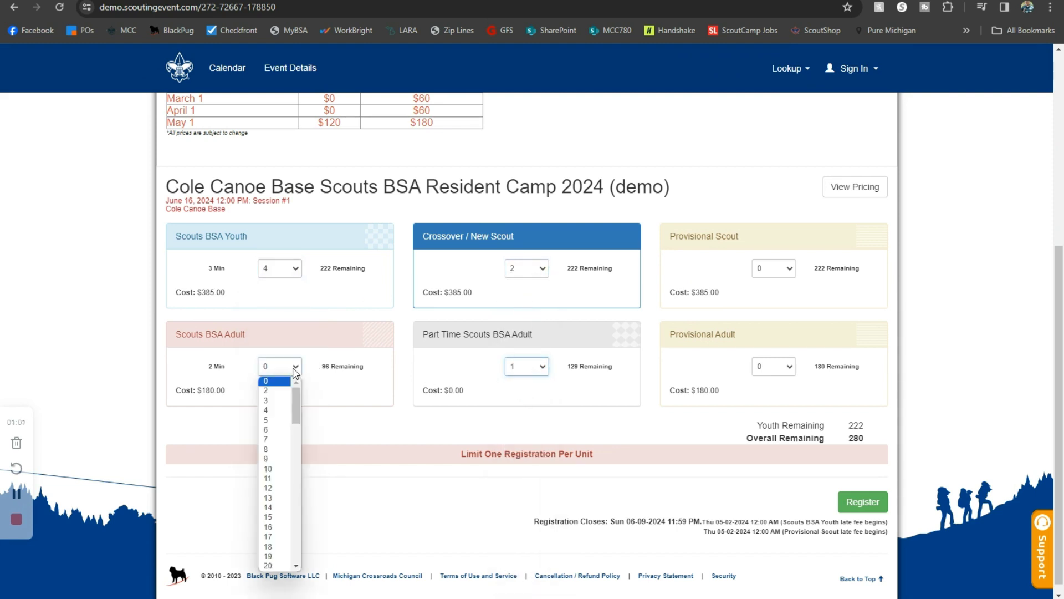
pyautogui.click(273, 402)
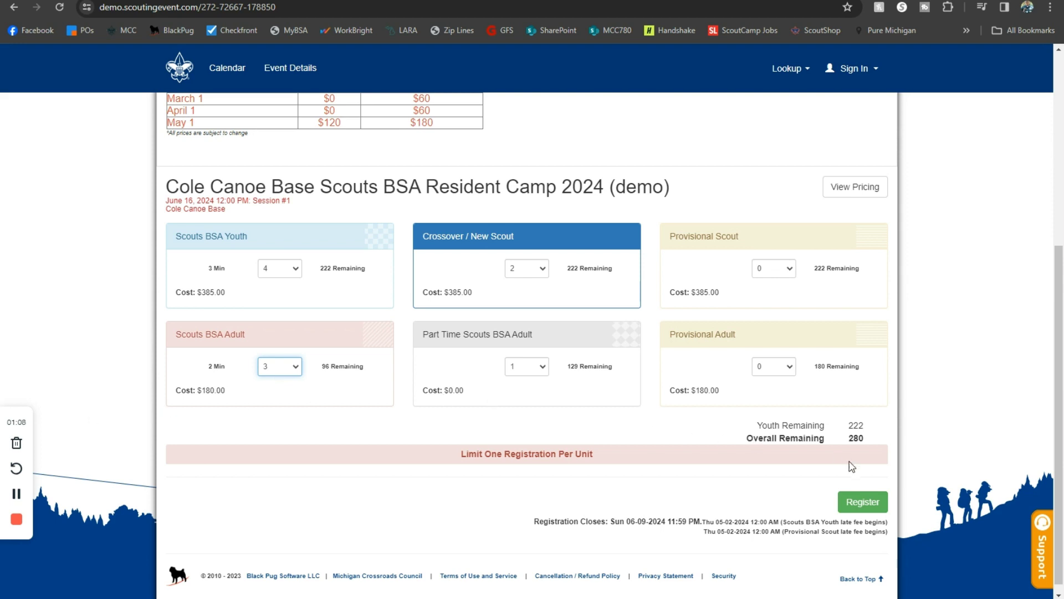
# - Create the registration and enter the contact's name, two emails and 123 Main Street address
pyautogui.click(868, 503)
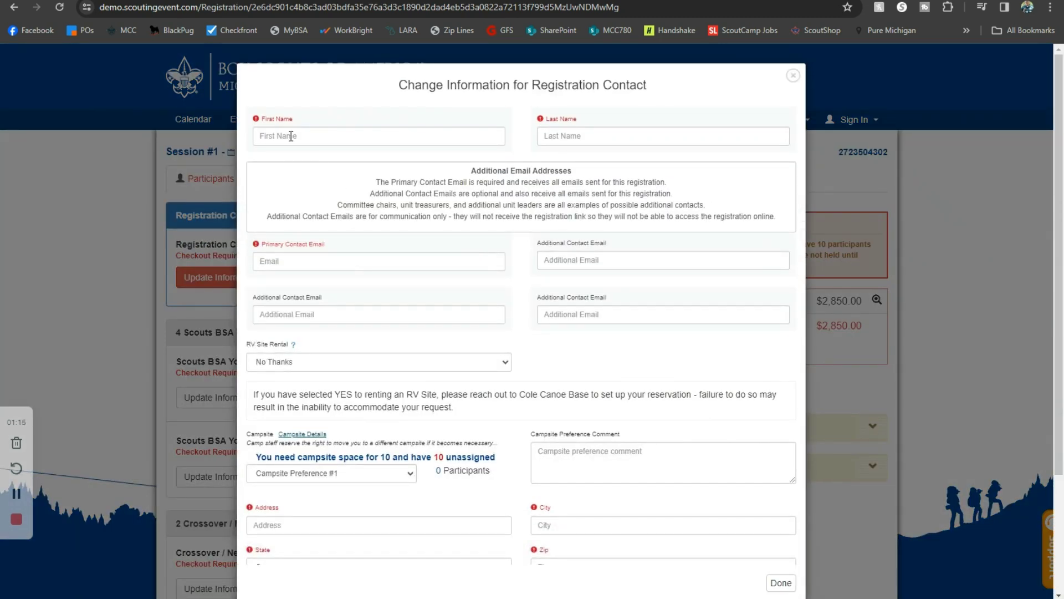
pyautogui.click(290, 135)
pyautogui.write('Andr')
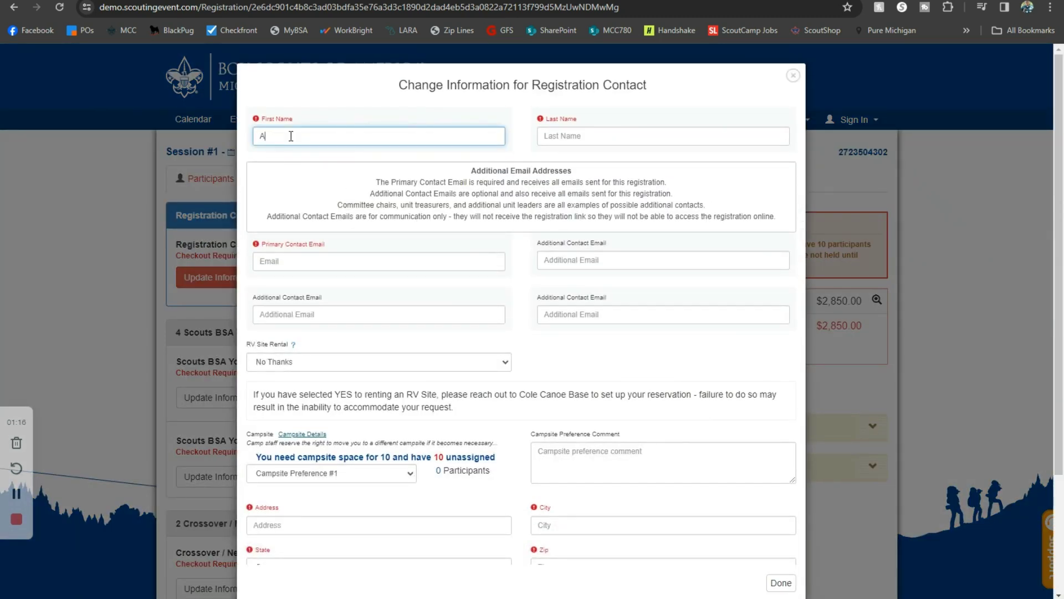
pyautogui.write('ew')
pyautogui.press('Tab')
pyautogui.write('W')
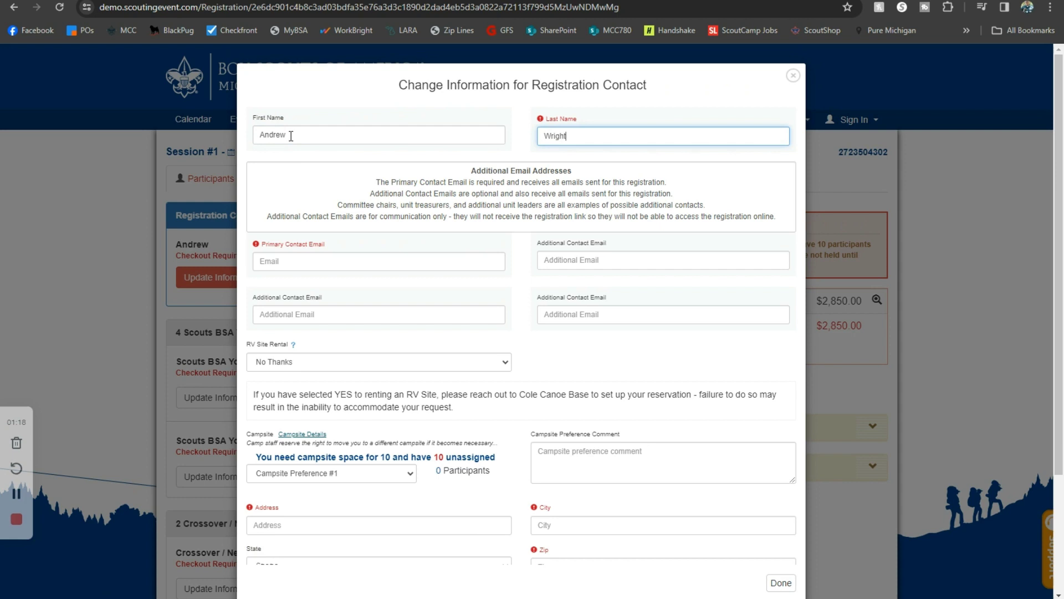
pyautogui.press('Tab')
pyautogui.write('andr')
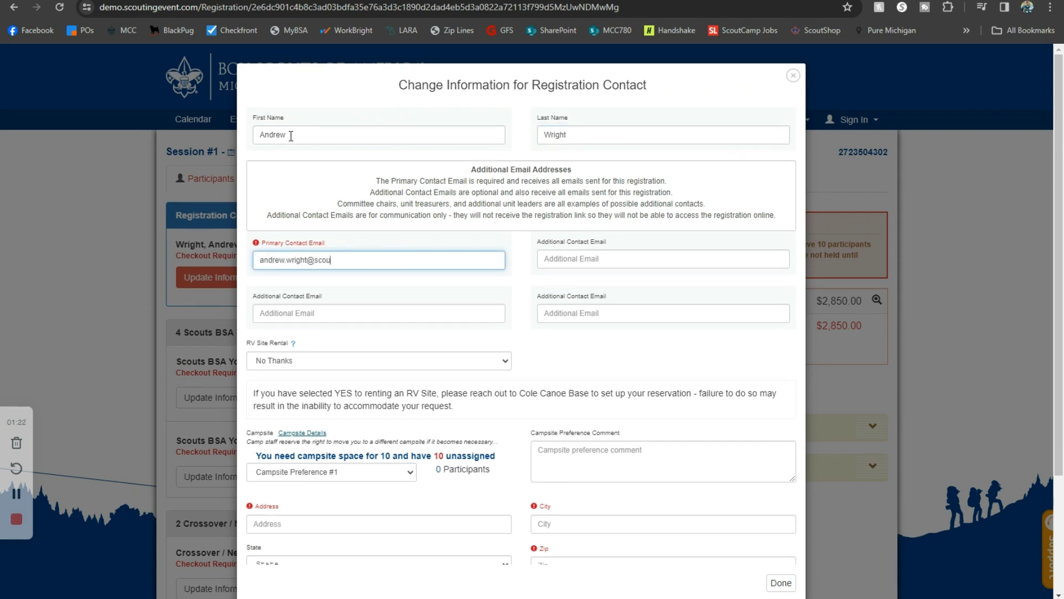
pyautogui.press('Tab')
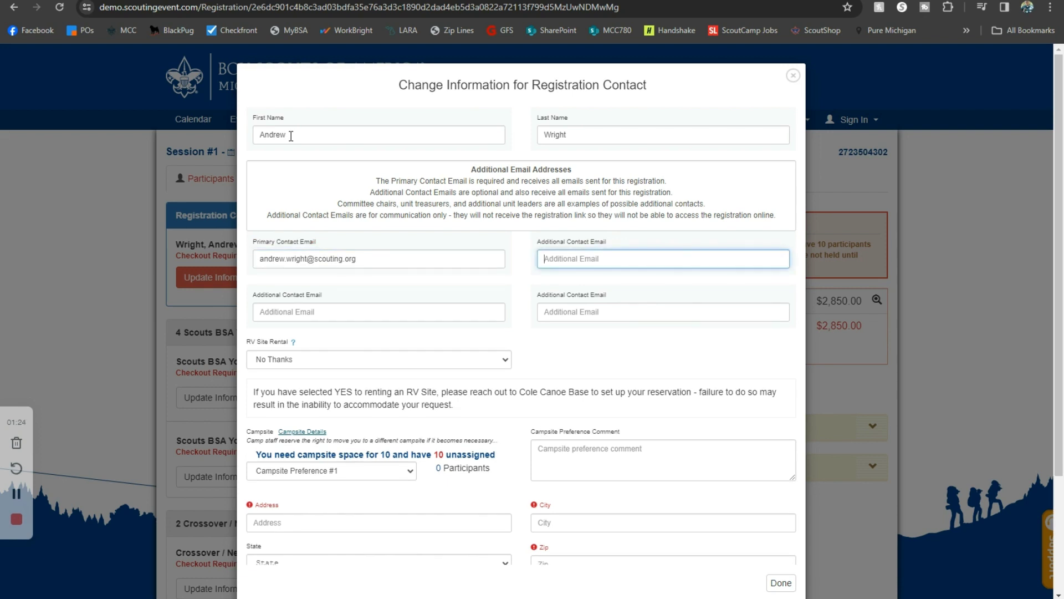
pyautogui.scroll(-2, 409, 477)
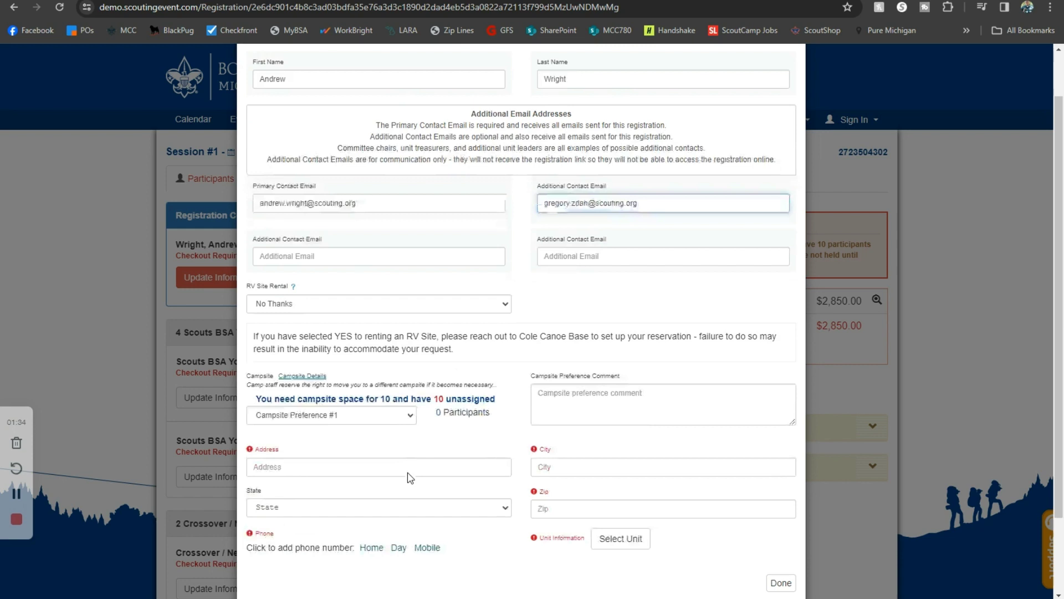
pyautogui.click(298, 369)
pyautogui.write('123 Main Street')
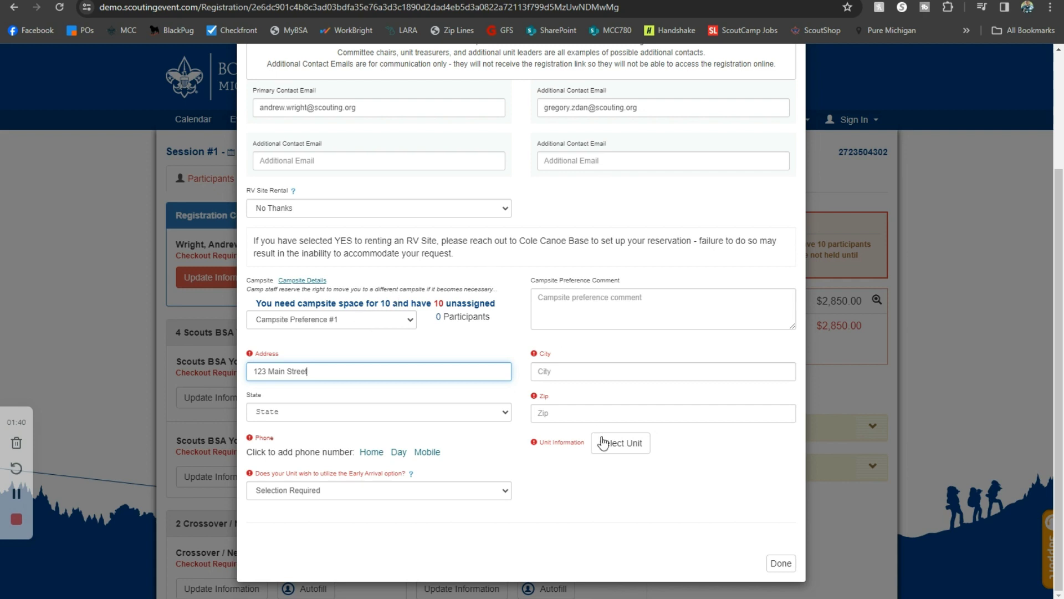
pyautogui.click(629, 448)
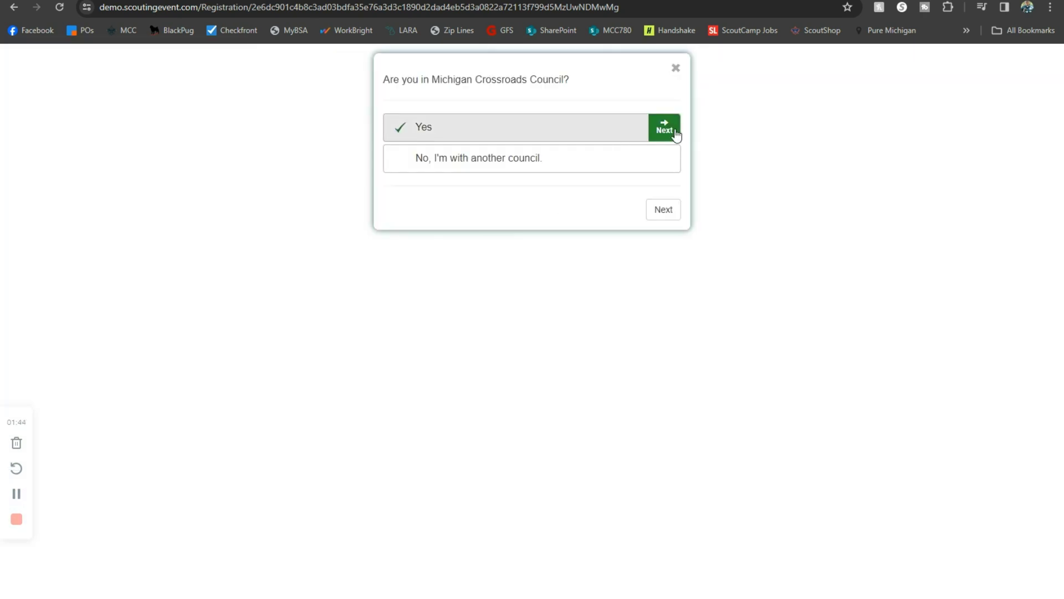
# - Confirm Michigan Crossroads Council and pick Troop 0123 (Renaissance, Detroit) as the unit
pyautogui.click(676, 135)
pyautogui.click(636, 189)
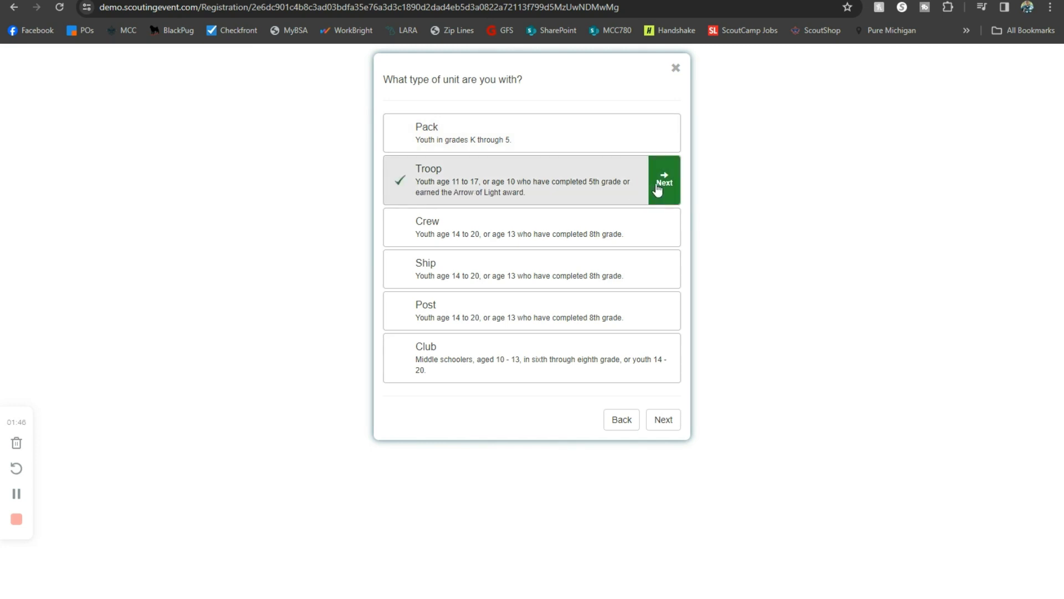
pyautogui.click(483, 128)
pyautogui.write('1')
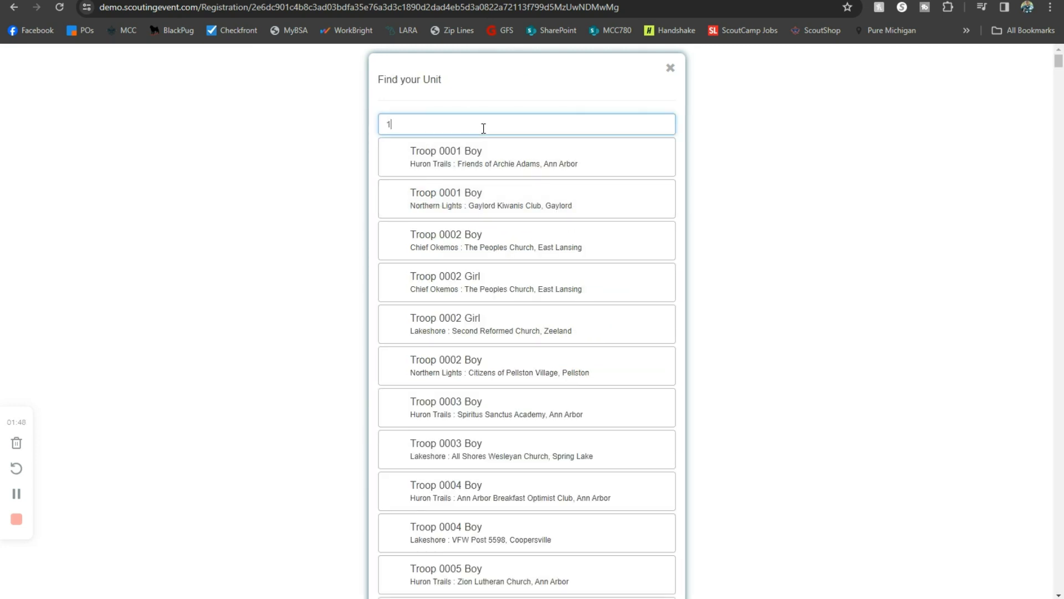
pyautogui.write('23')
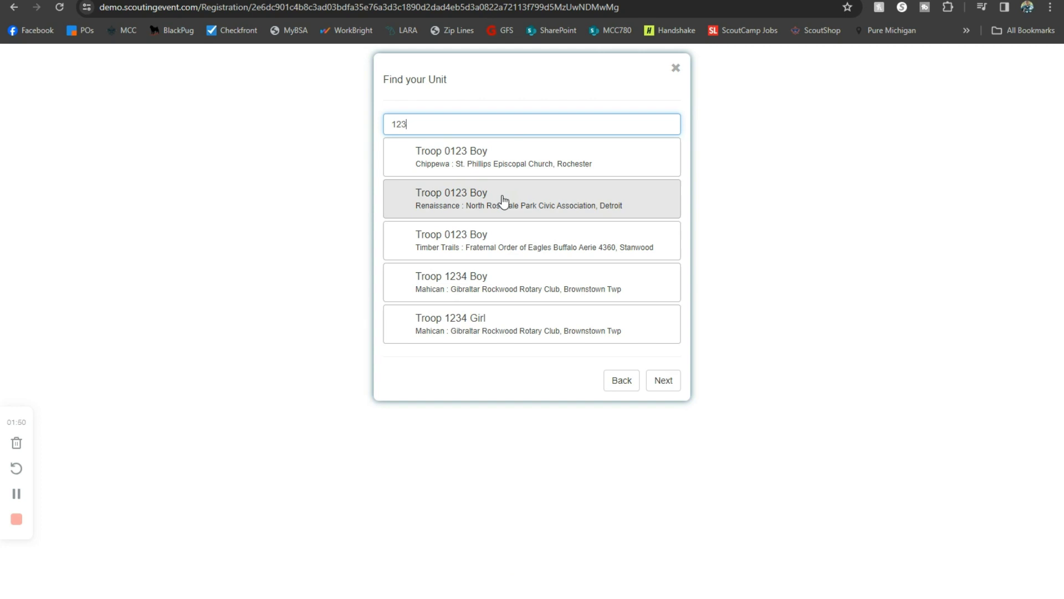
pyautogui.click(503, 199)
pyautogui.click(663, 380)
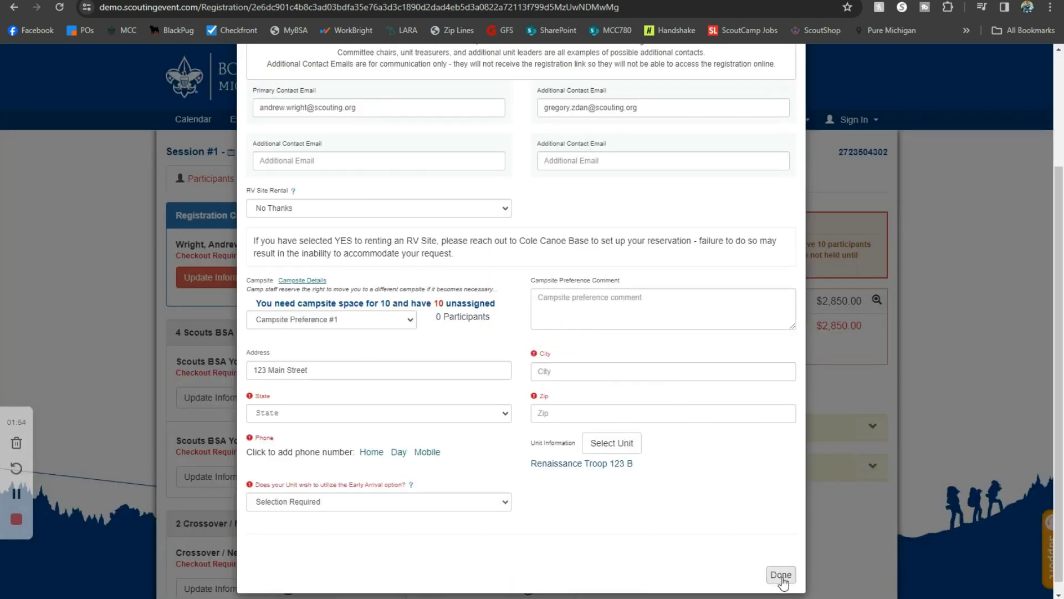
# - Save the contact details and return to the Participants overview
pyautogui.click(782, 575)
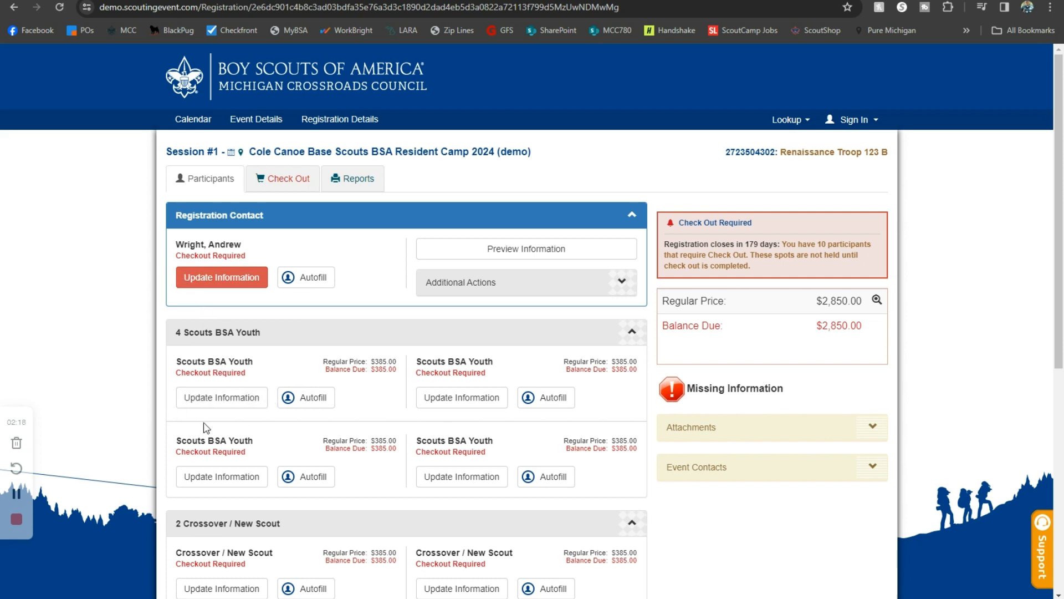
# - Reopen the contact details and enter Anytown, Michigan, 12345 as city, state and zip
pyautogui.click(240, 279)
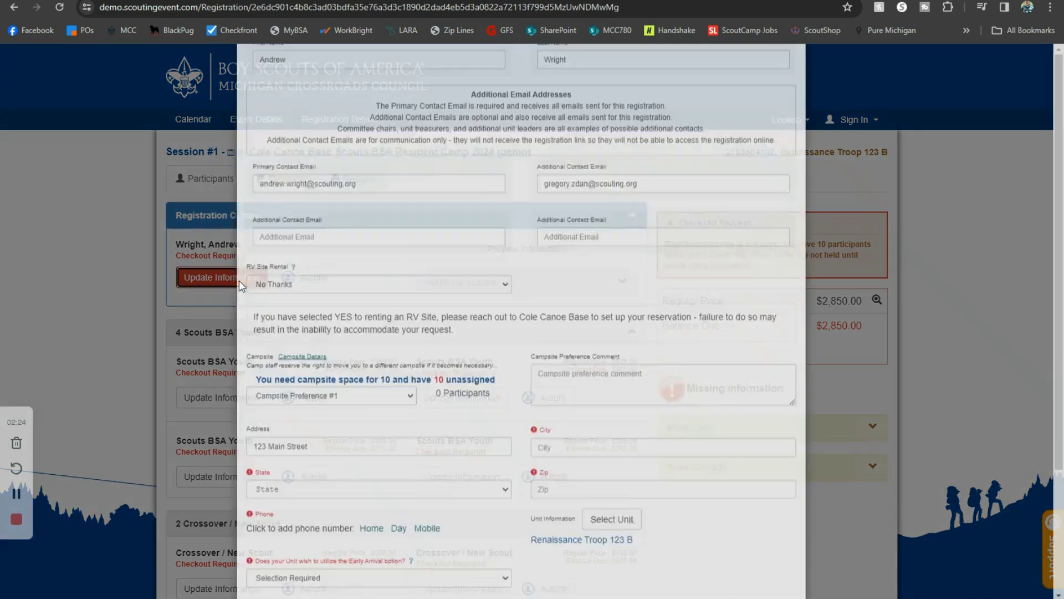
pyautogui.scroll(-2, 401, 330)
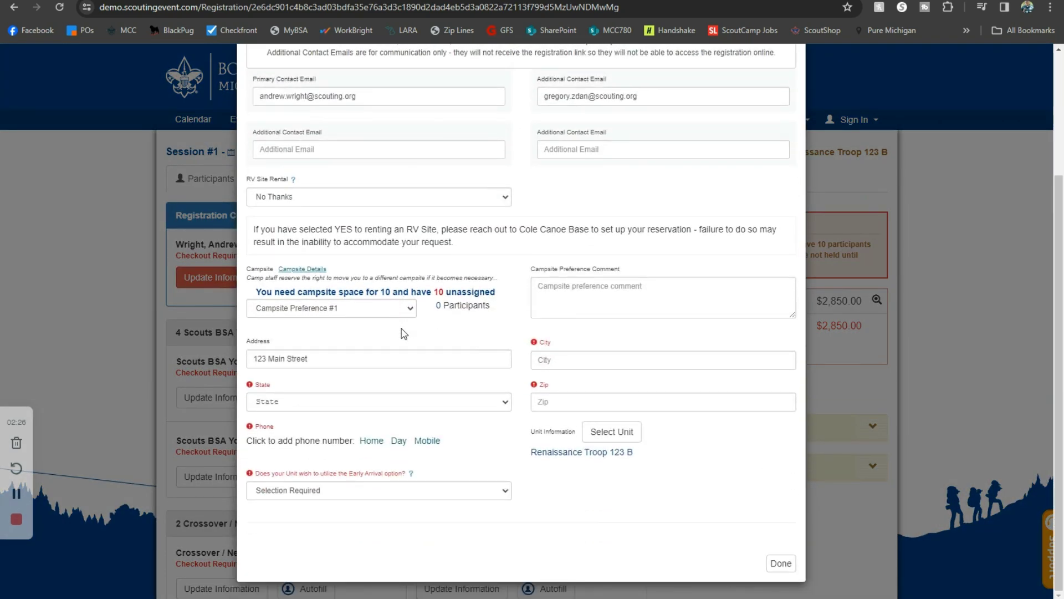
pyautogui.moveTo(554, 343); pyautogui.dragTo(539, 348)
pyautogui.click(555, 358)
pyautogui.write('Anytown')
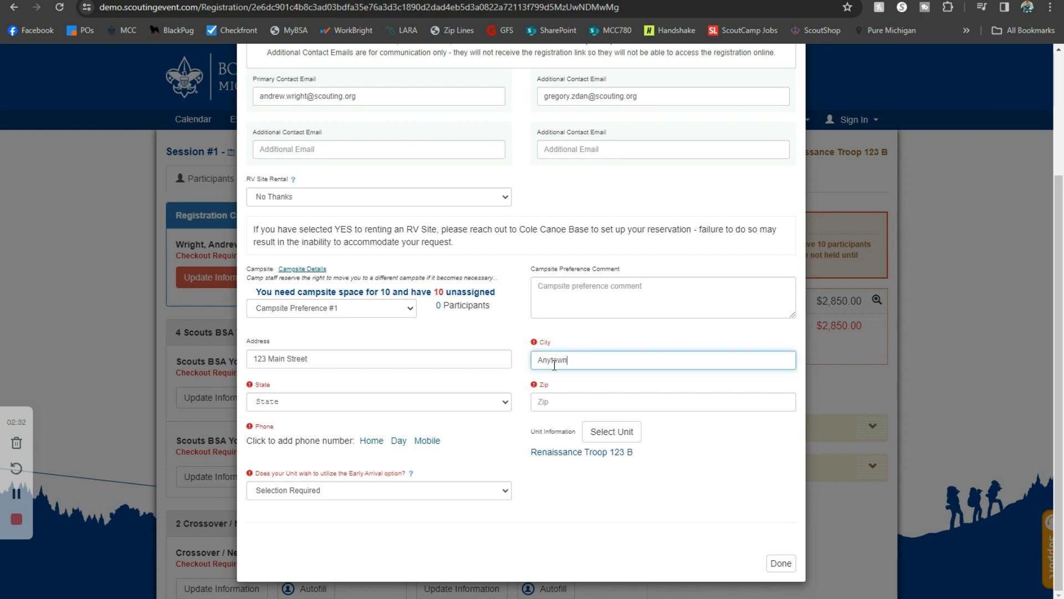
pyautogui.press('Tab')
pyautogui.write('mi')
pyautogui.press('Tab')
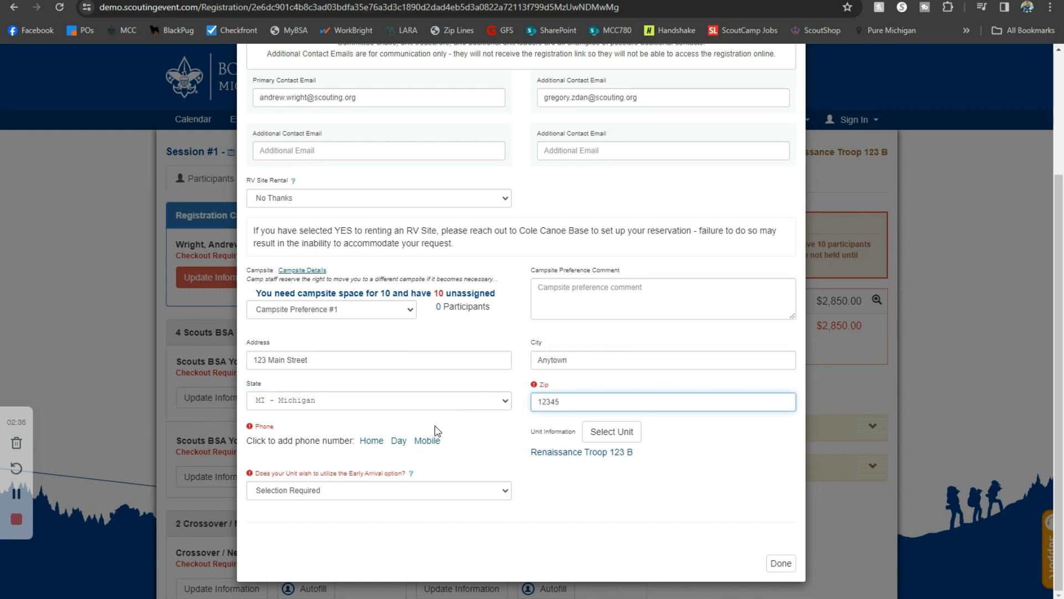
# - Add a mobile phone, answer No to Early Arrival, and save the contact
pyautogui.click(427, 440)
pyautogui.write('5555555555')
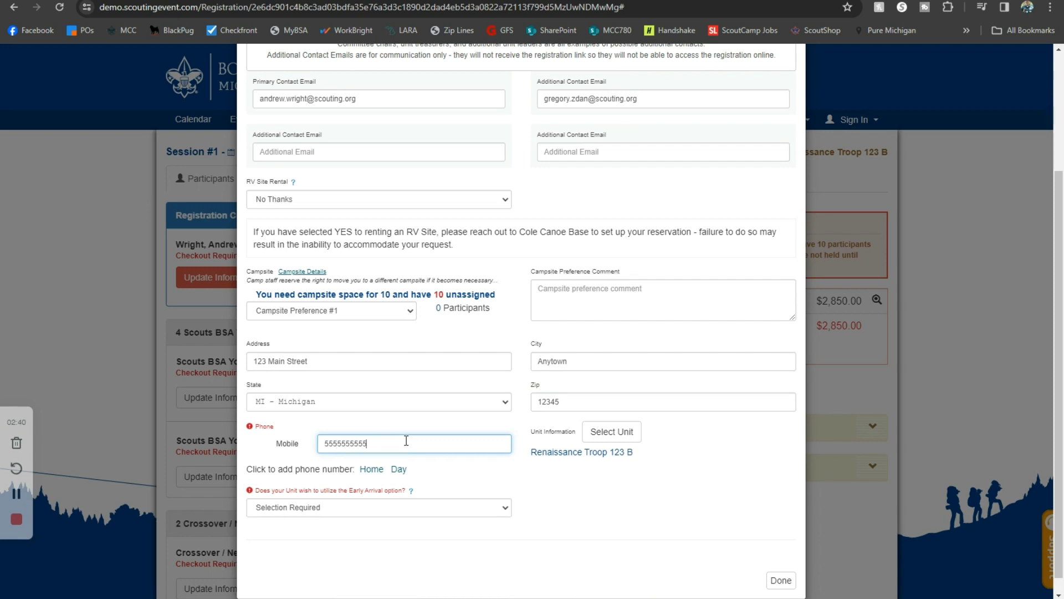
pyautogui.click(375, 515)
pyautogui.click(324, 537)
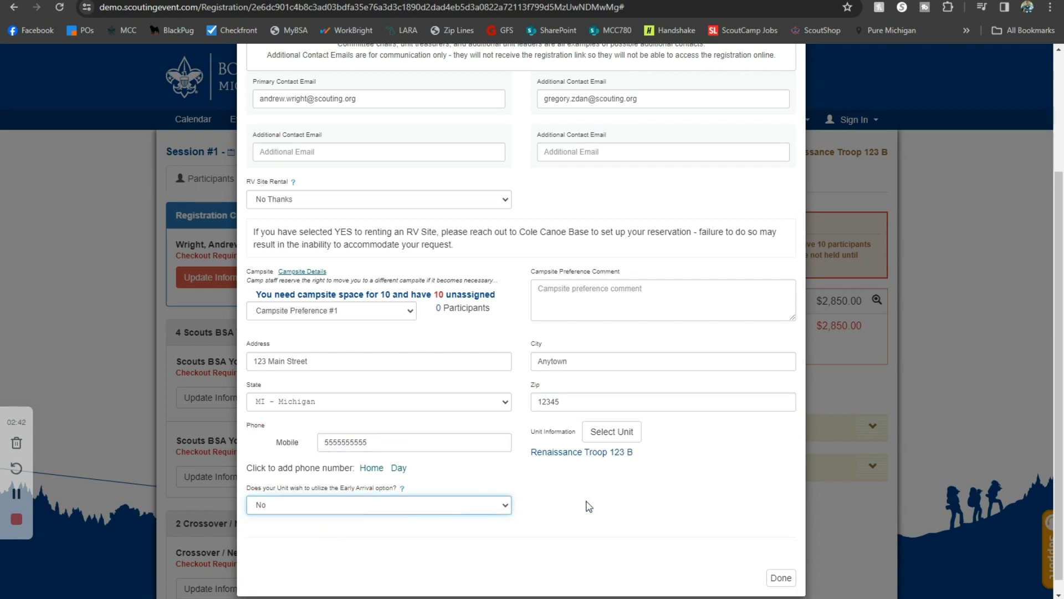
pyautogui.click(781, 577)
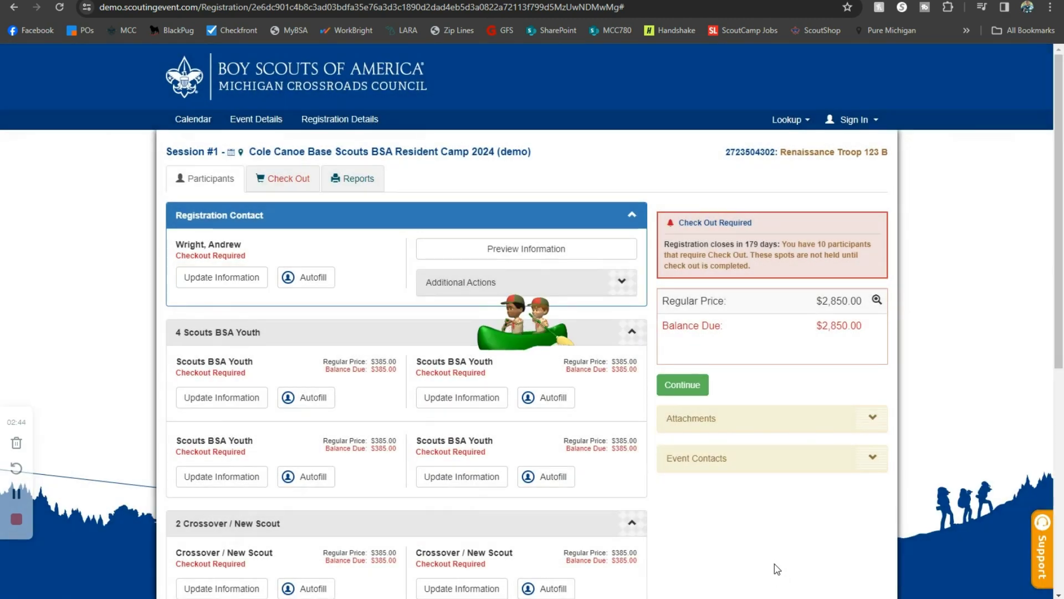
pyautogui.click(697, 384)
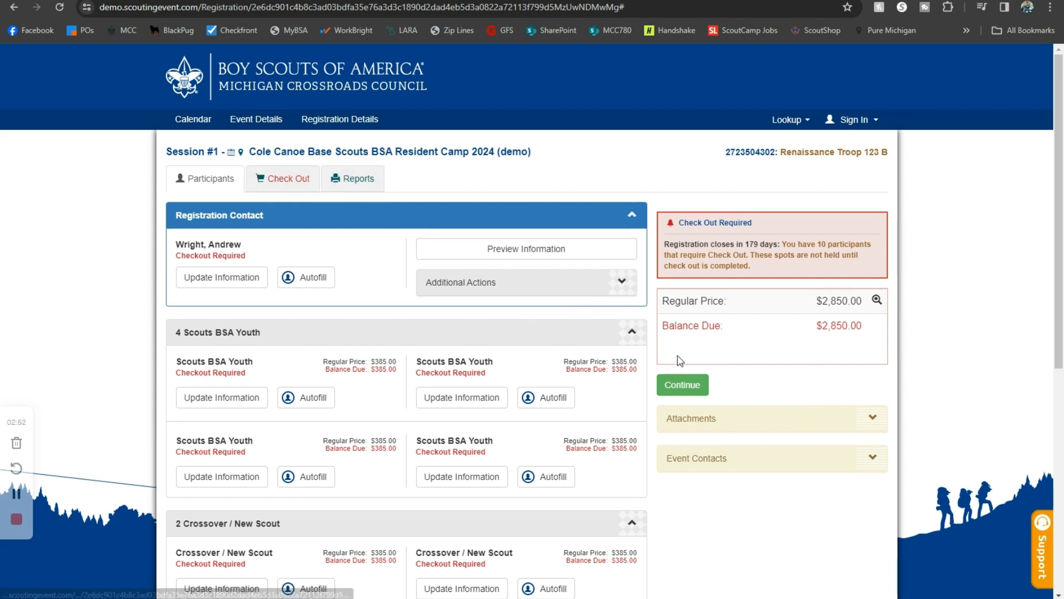
# - Check out, paying the $900.00 minimum amount due
pyautogui.click(699, 386)
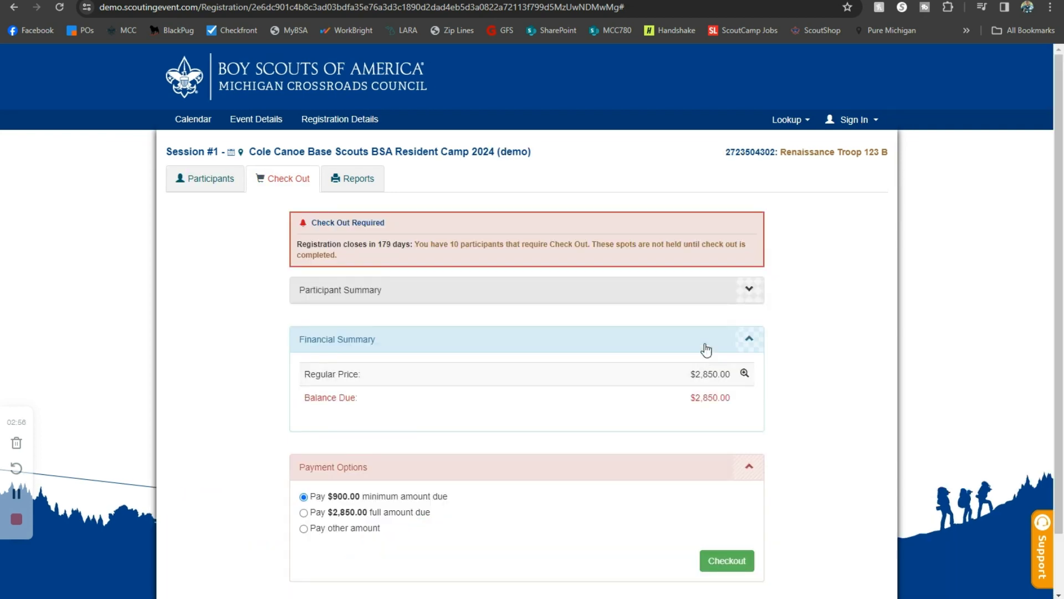
pyautogui.scroll(-1, 792, 328)
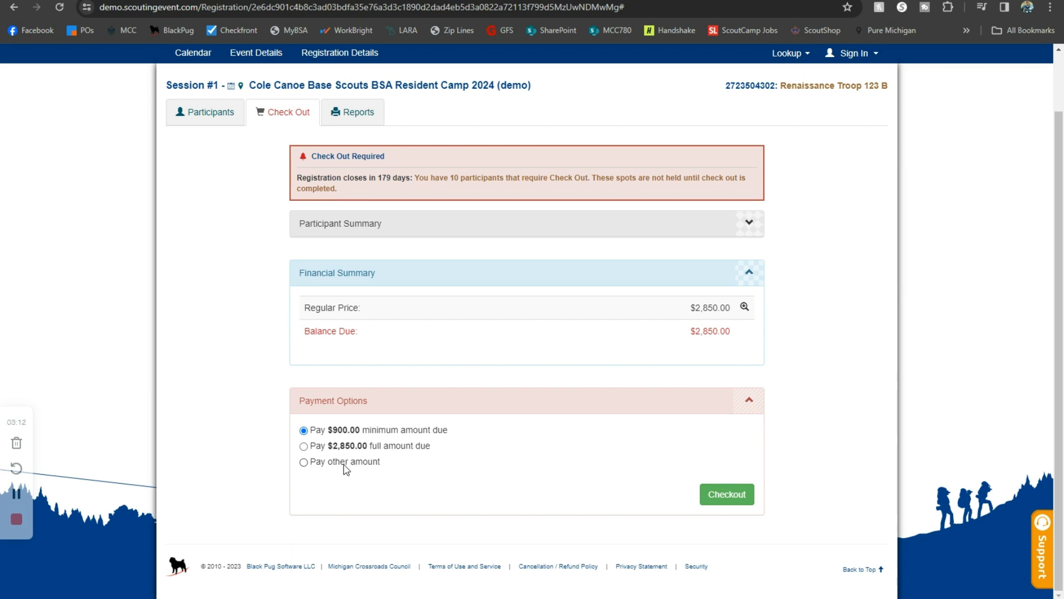
pyautogui.click(304, 432)
pyautogui.click(709, 496)
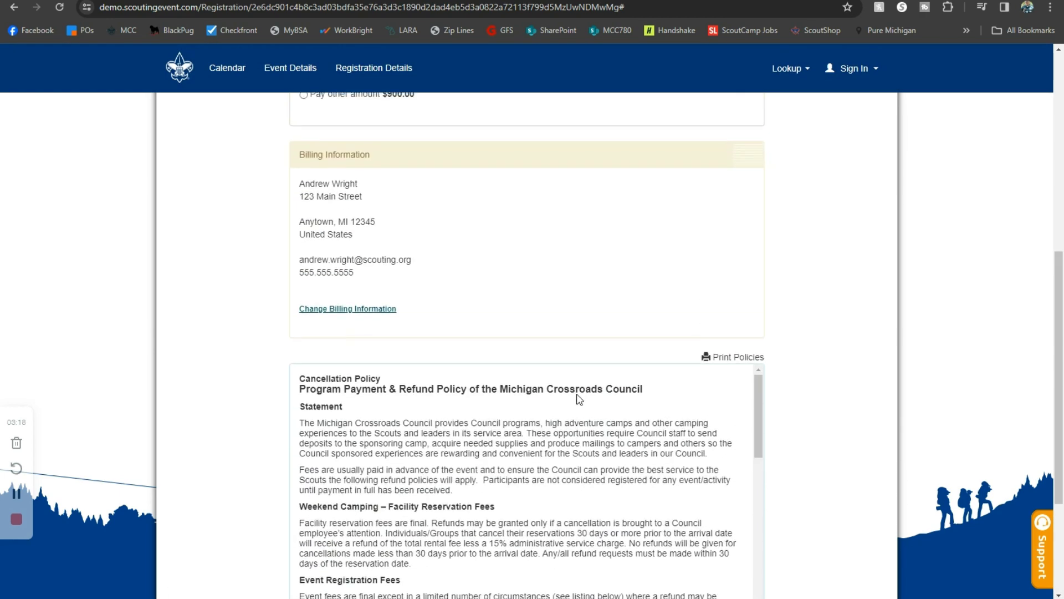
pyautogui.scroll(1, 578, 399)
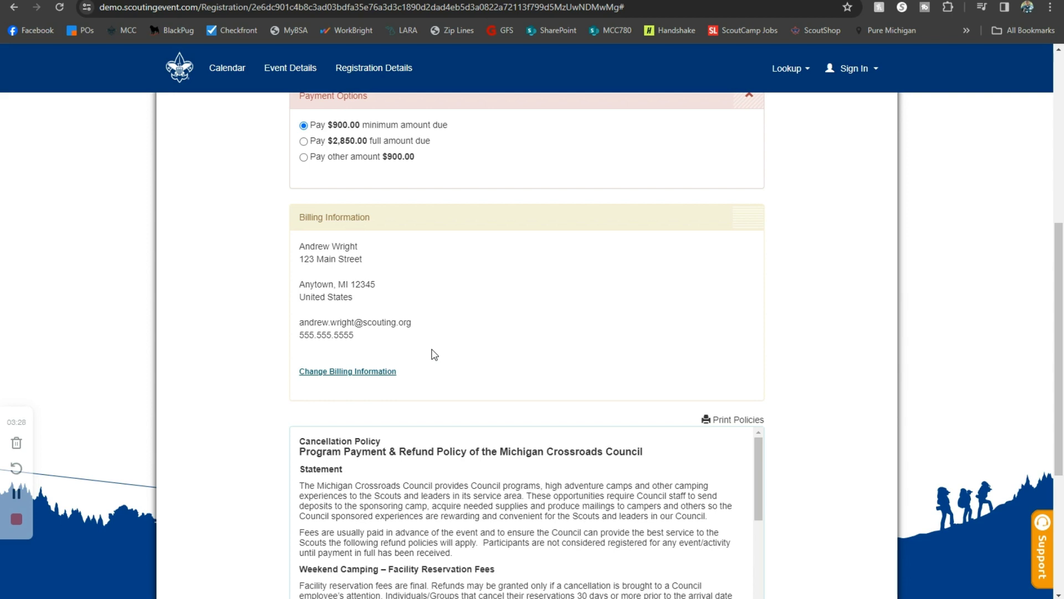
# - Change the billing Zip/Postal Code from 12345 to 23456 and save
pyautogui.click(356, 372)
pyautogui.scroll(-1, 467, 412)
pyautogui.moveTo(533, 431); pyautogui.dragTo(414, 438)
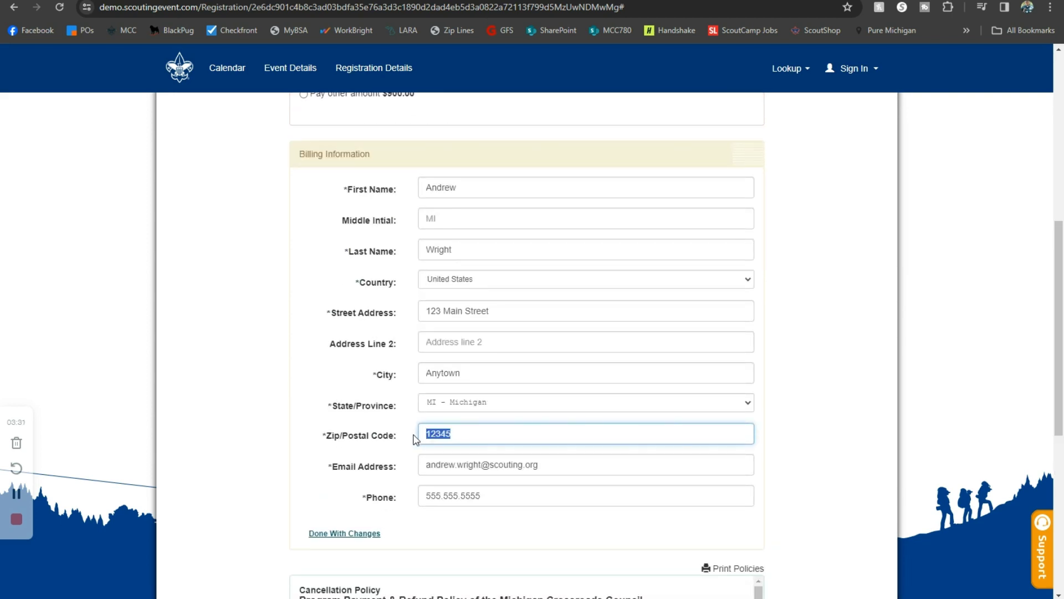
pyautogui.write('23456')
pyautogui.click(344, 534)
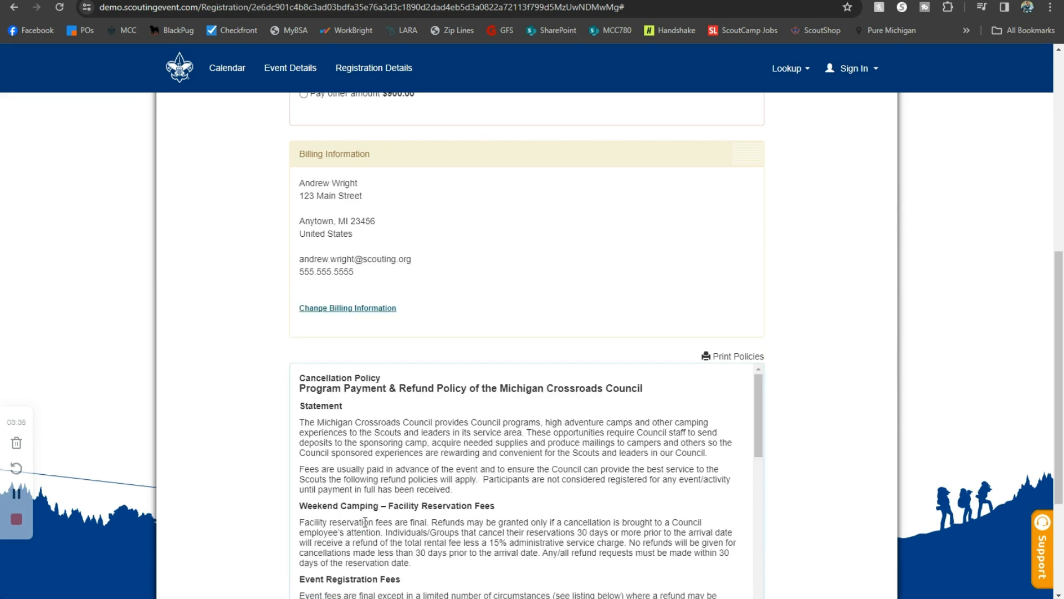
pyautogui.scroll(-3, 427, 323)
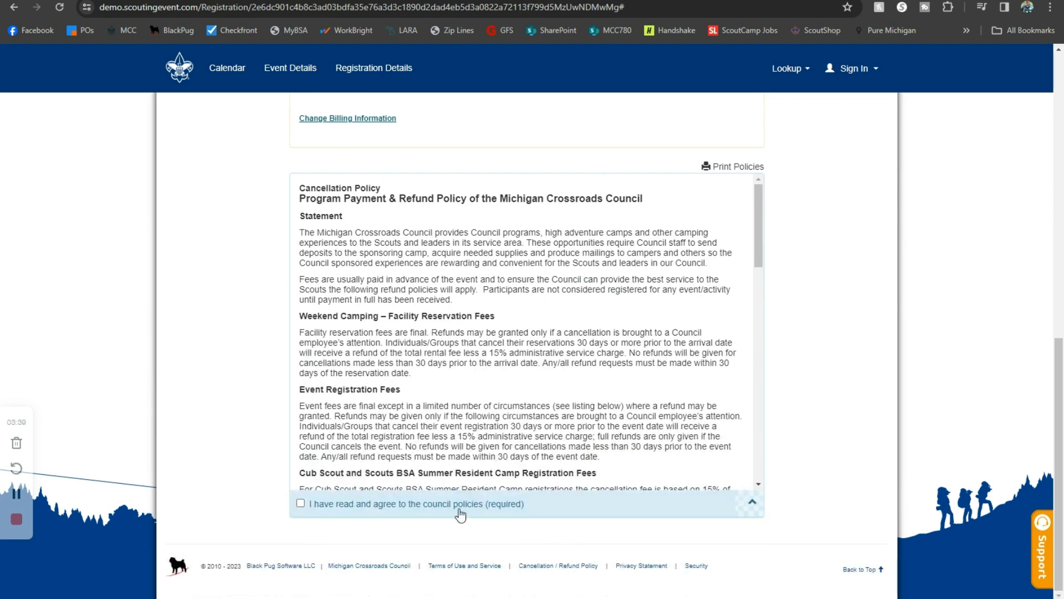
# - Agree to the council policies and pay by credit card, reviewing the $25.20 convenience fee
pyautogui.click(301, 505)
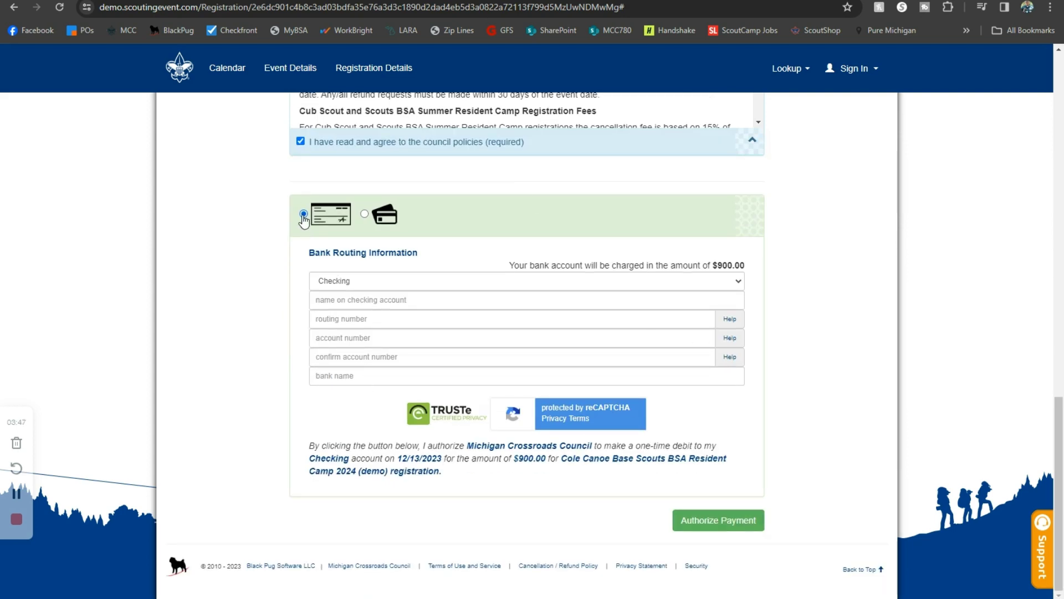
pyautogui.click(365, 214)
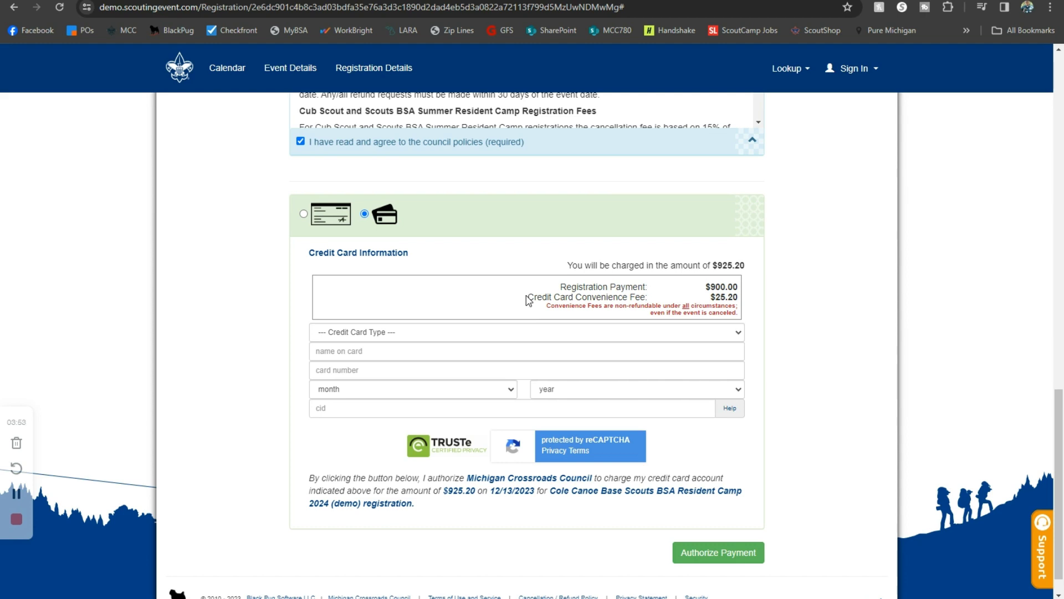
pyautogui.moveTo(526, 300)
pyautogui.mouseDown()
pyautogui.moveTo(709, 305)
pyautogui.moveTo(769, 335)
pyautogui.mouseUp()
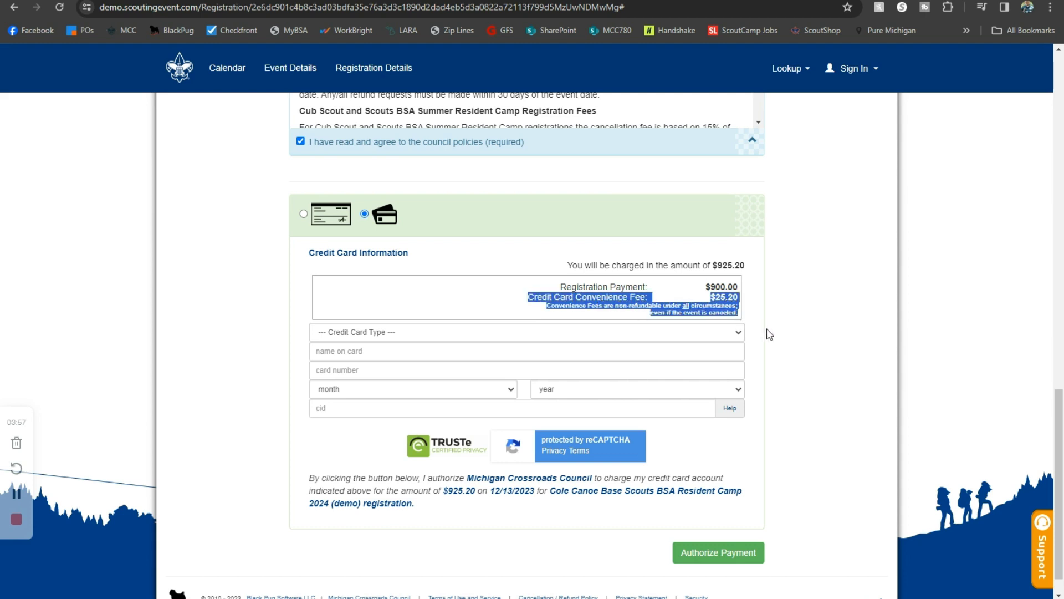
pyautogui.click(780, 358)
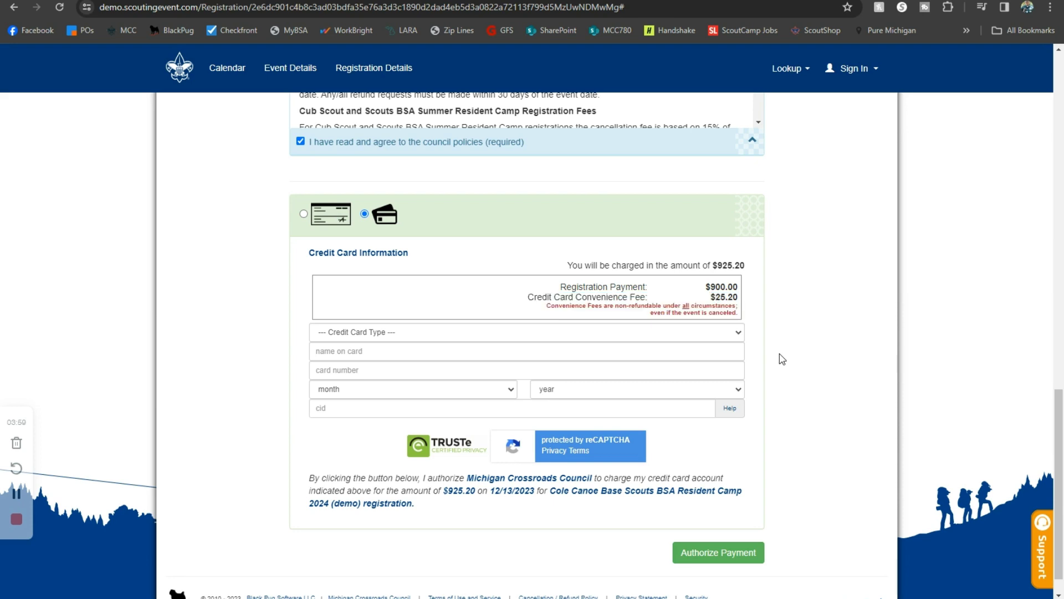